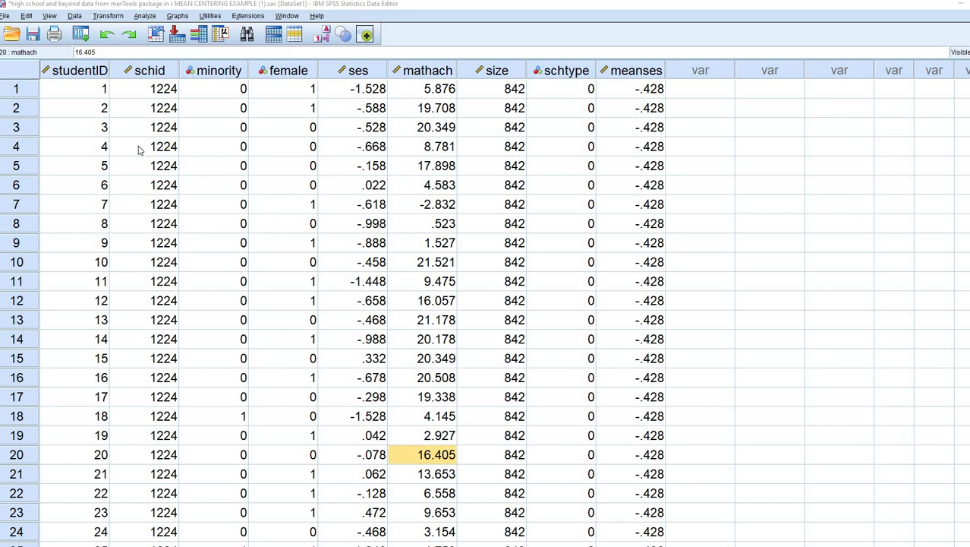
Look over the studentID, schid and mathach columns, leaving the mathach column selected
{"action": "left_click", "coordinate": [419, 74]}
{"action": "left_click", "coordinate": [93, 88]}
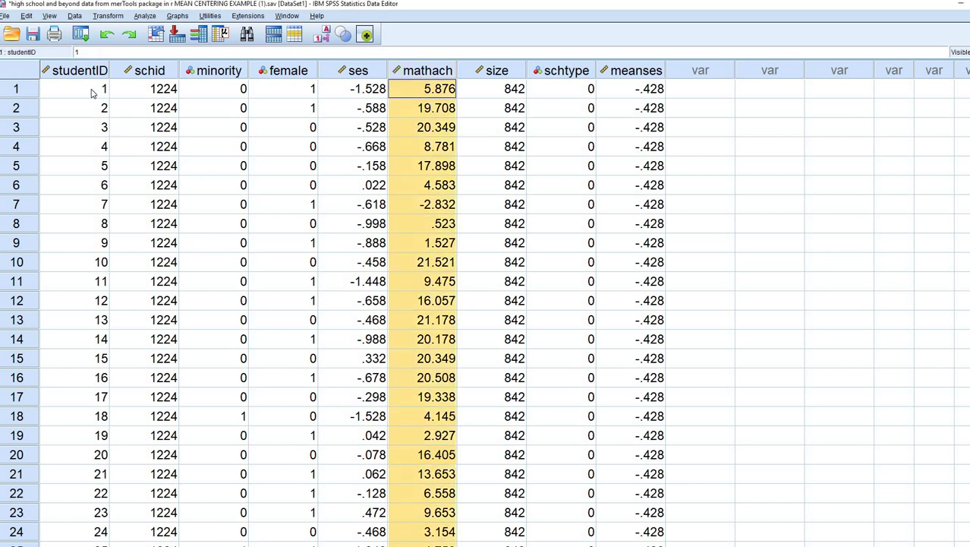
{"action": "left_click", "coordinate": [160, 89]}
{"action": "left_click", "coordinate": [103, 70]}
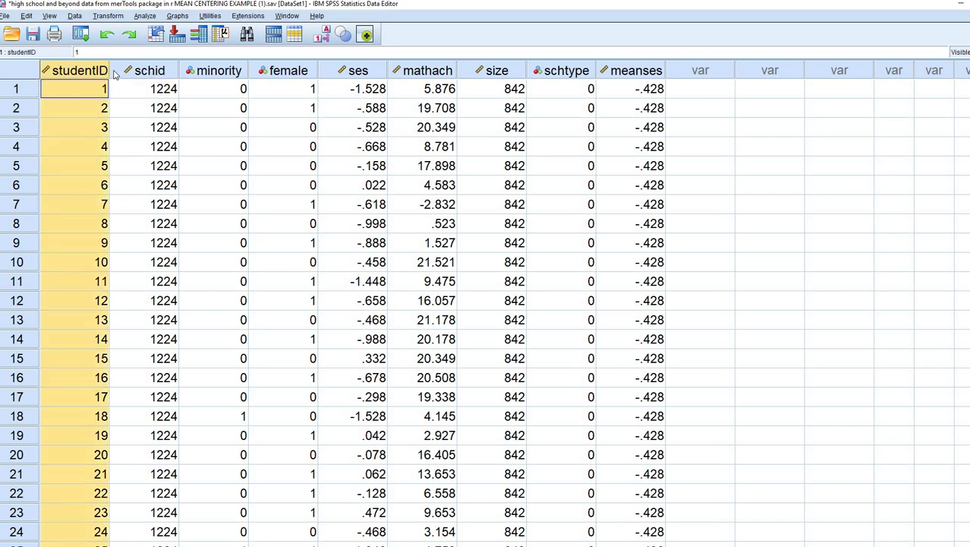
{"action": "left_click", "coordinate": [150, 71]}
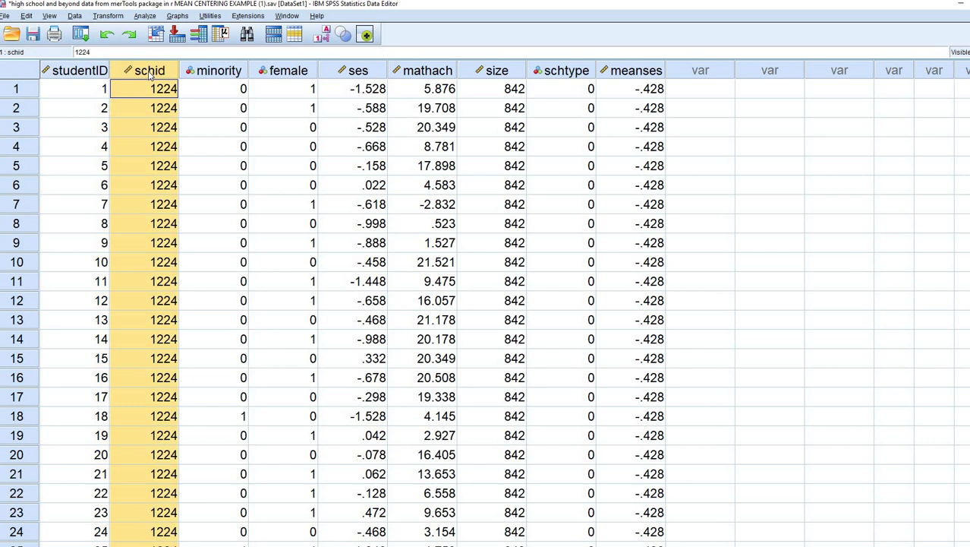
{"action": "left_click", "coordinate": [439, 74]}
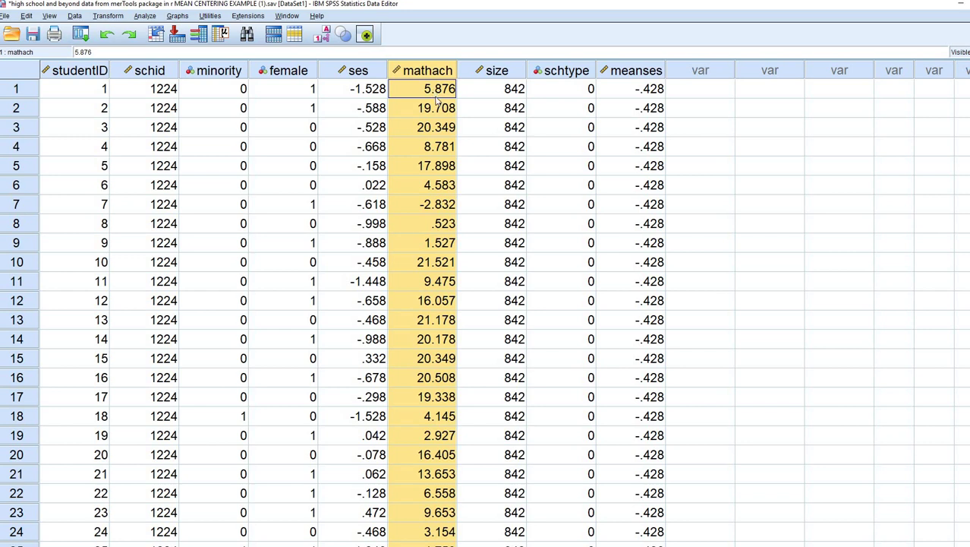
{"action": "left_click", "coordinate": [436, 95]}
{"action": "left_click", "coordinate": [434, 71]}
Run Descriptives on mathach with the chosen statistics options
{"action": "left_click", "coordinate": [145, 16]}
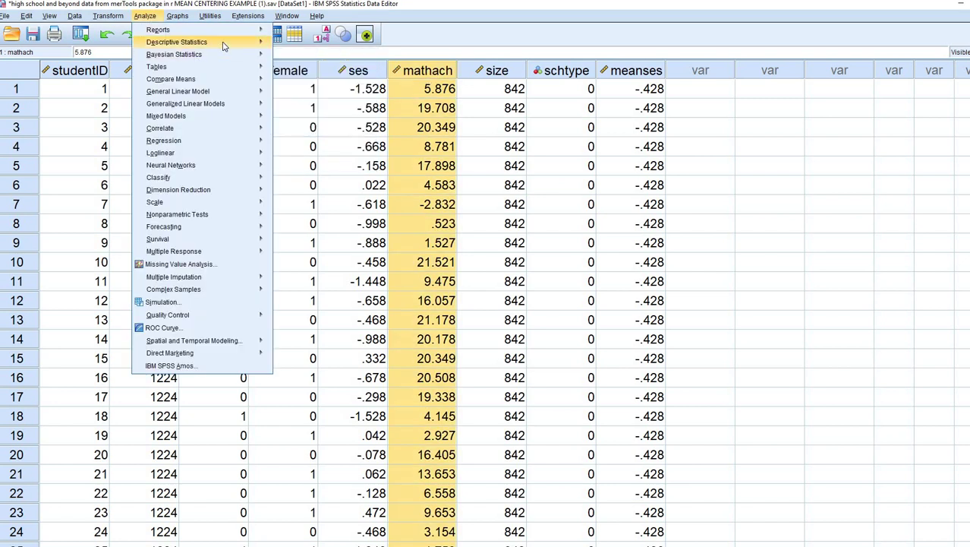
{"action": "mouse_move", "coordinate": [212, 43]}
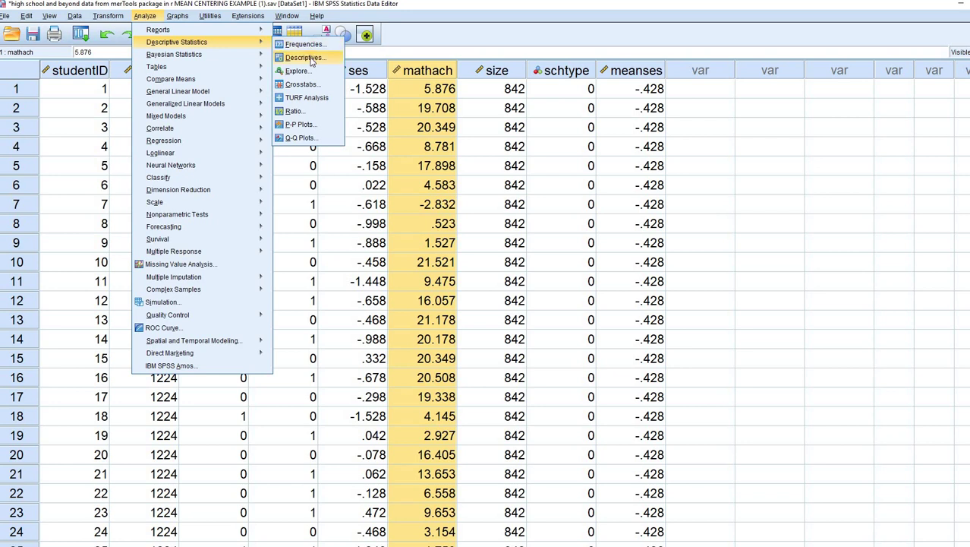
{"action": "key", "text": "Return"}
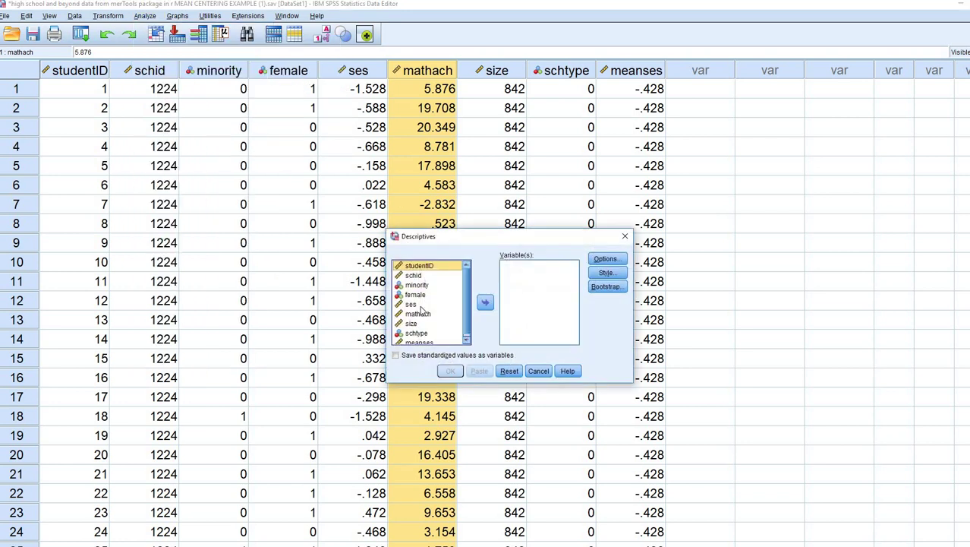
{"action": "left_click", "coordinate": [418, 314]}
{"action": "left_click", "coordinate": [485, 303]}
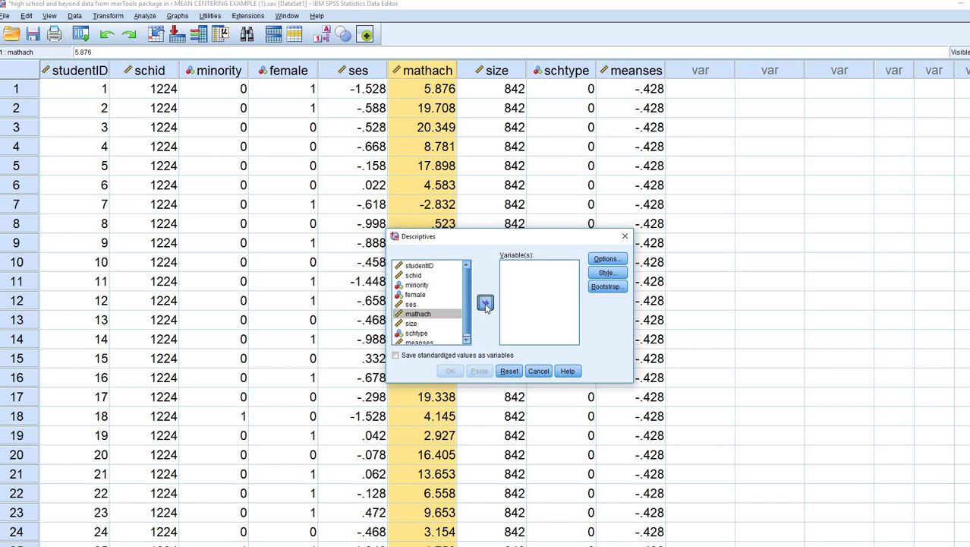
{"action": "left_click", "coordinate": [607, 260]}
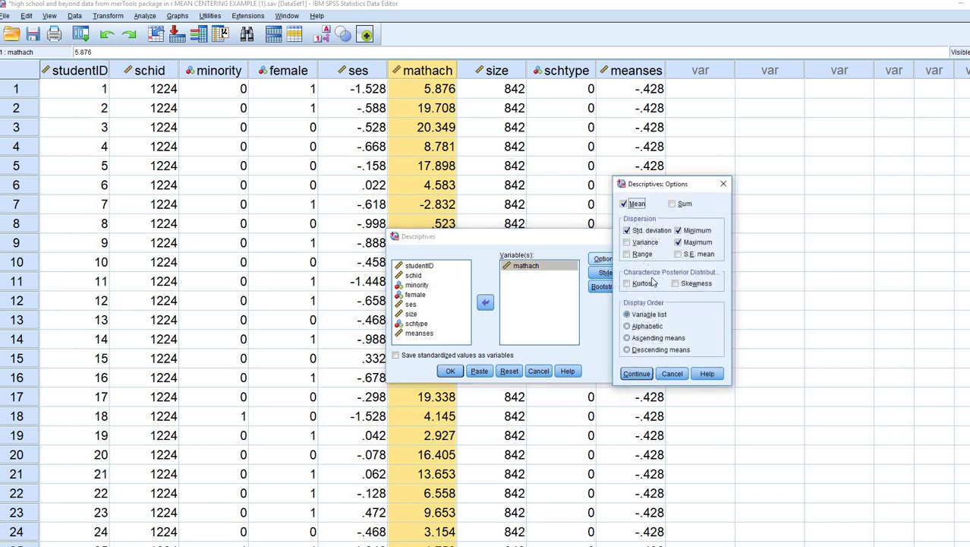
{"action": "left_click", "coordinate": [637, 374]}
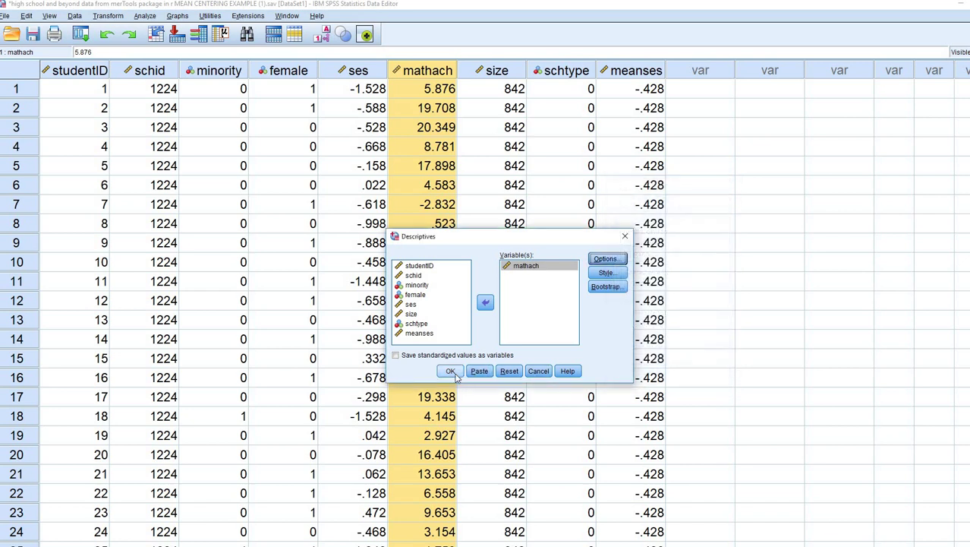
{"action": "left_click", "coordinate": [451, 371]}
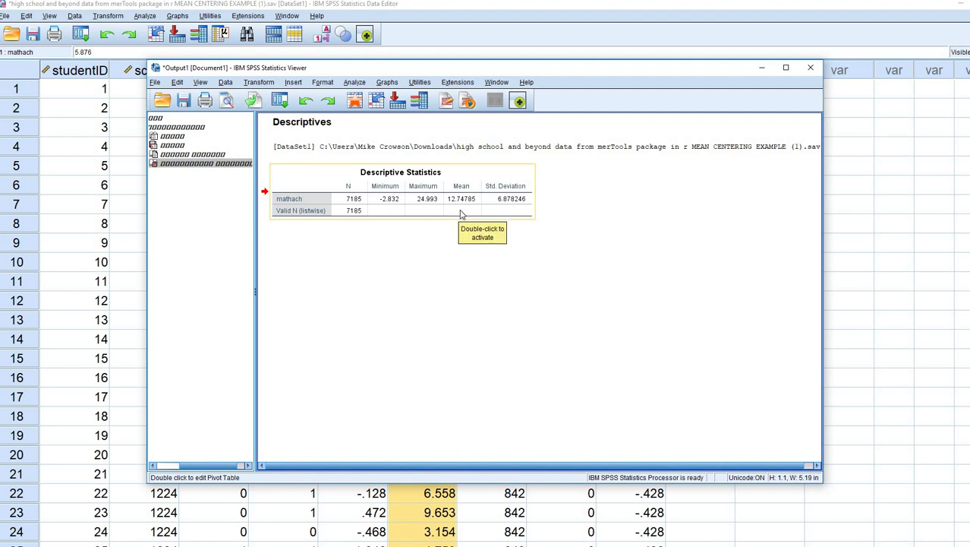
Read the mathach mean of 12.74785 from the results table, then return to the data grid
{"action": "double_click", "coordinate": [470, 204]}
{"action": "key", "text": "ctrl+c"}
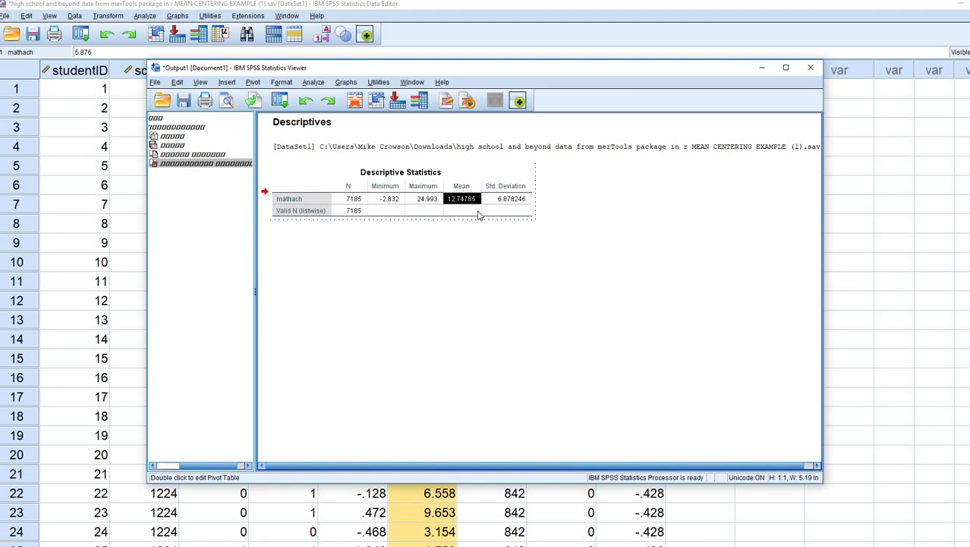
{"action": "left_click", "coordinate": [676, 244]}
{"action": "left_click", "coordinate": [875, 244]}
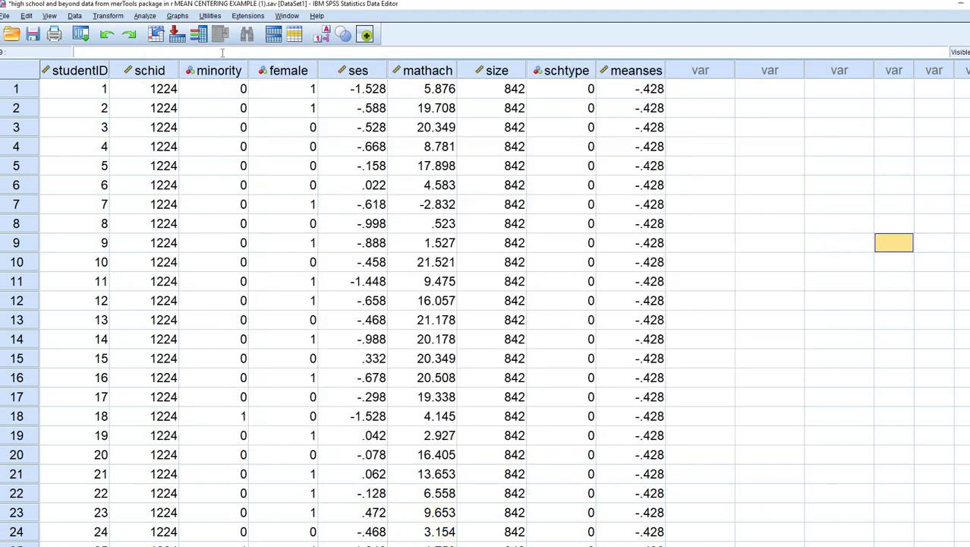
Compute a new variable mathachGMC with the expression mathach-12.74785
{"action": "left_click", "coordinate": [108, 16]}
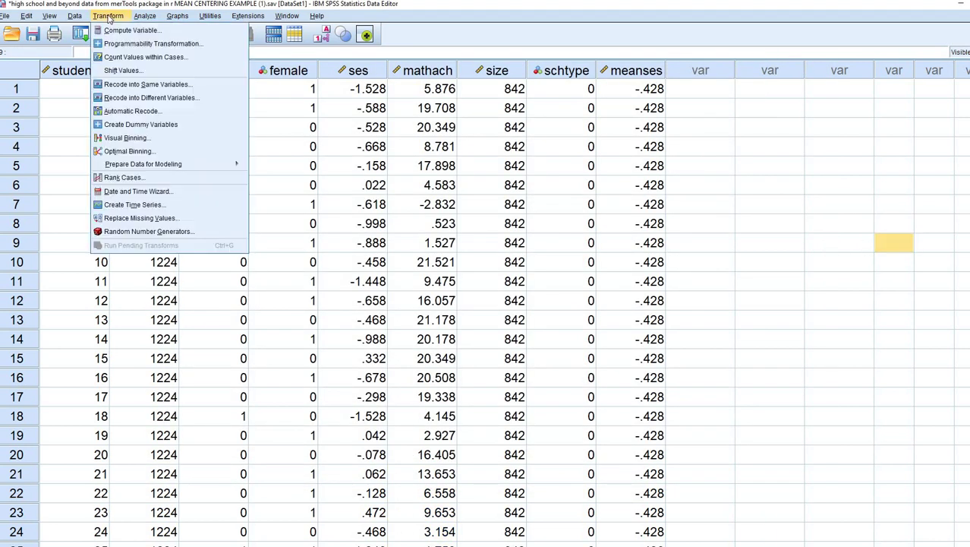
{"action": "key", "text": "Return"}
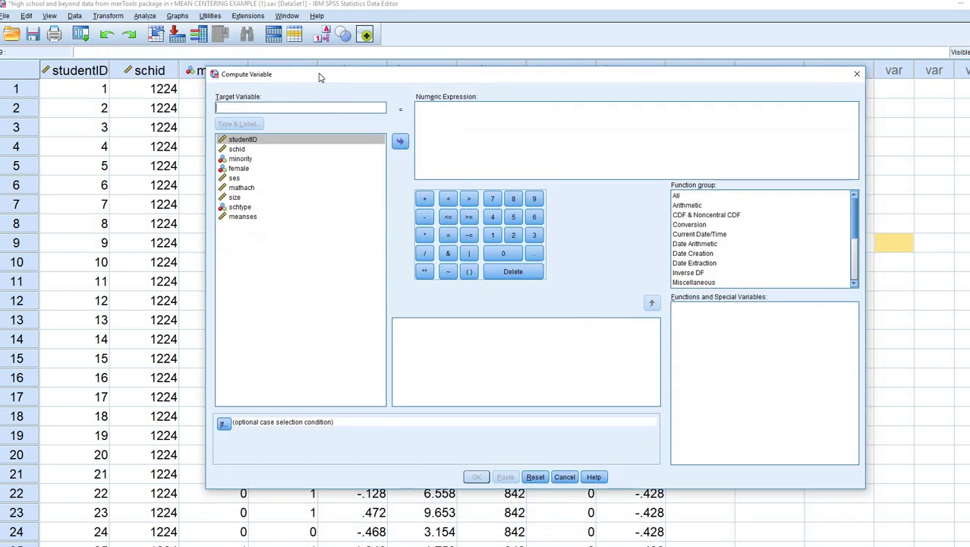
{"action": "left_click_drag", "start_coordinate": [321, 76], "coordinate": [258, 59]}
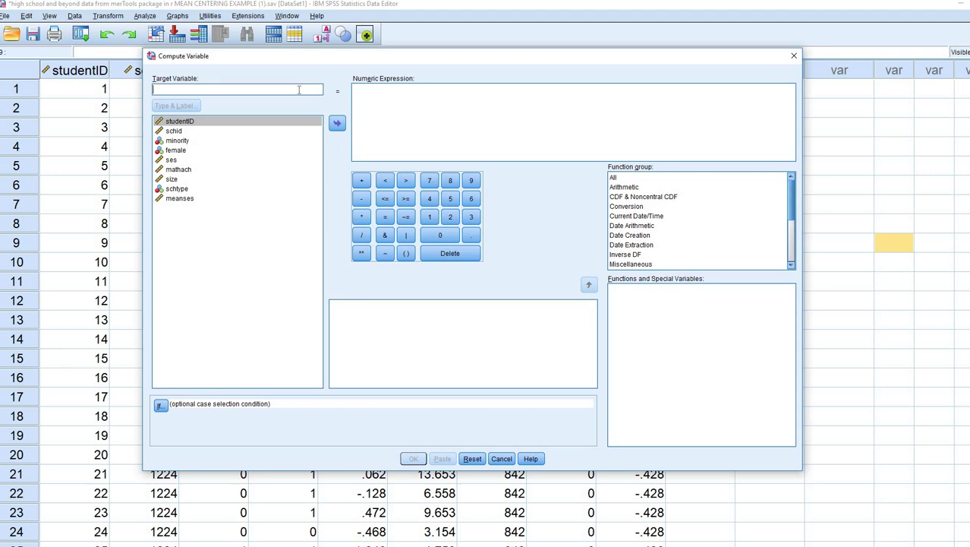
{"action": "type", "text": "mathachGMC"}
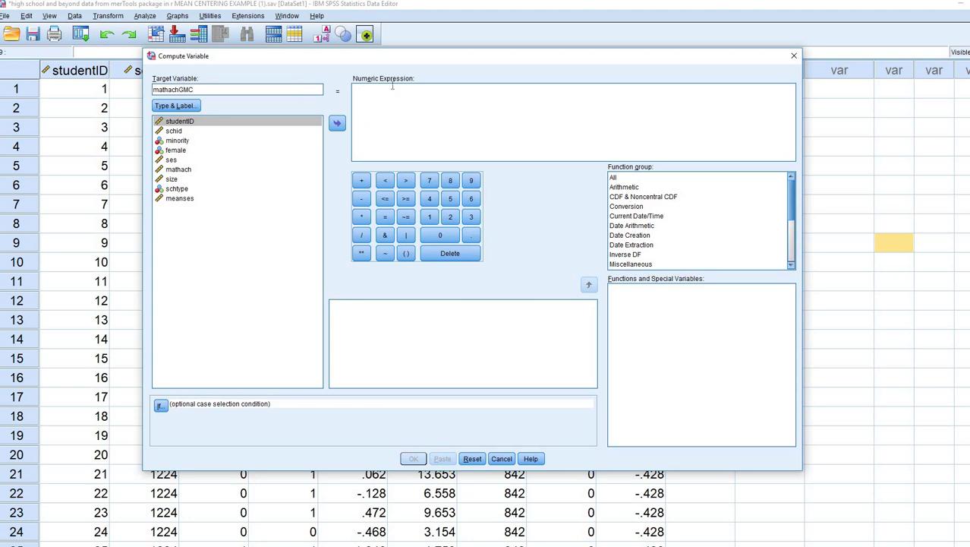
{"action": "left_click", "coordinate": [354, 92]}
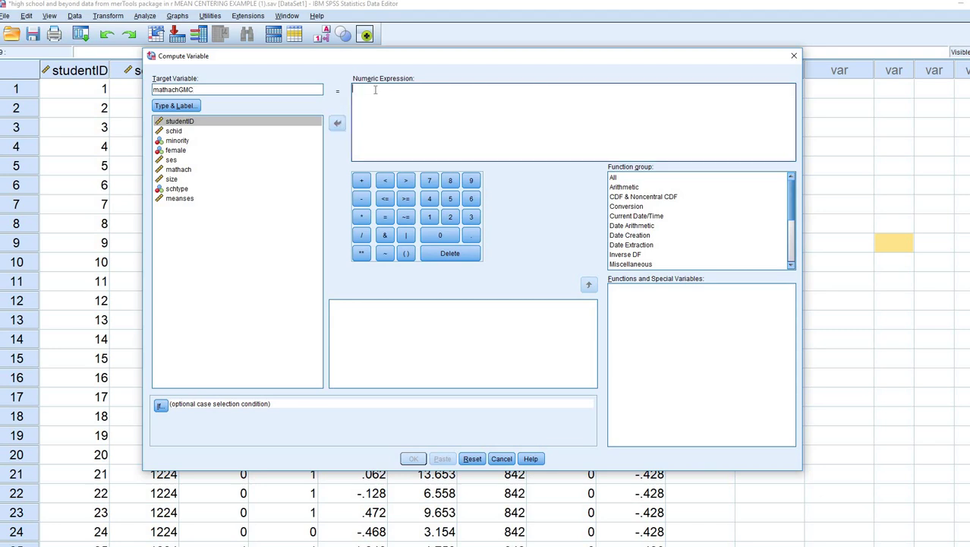
{"action": "left_click", "coordinate": [186, 170]}
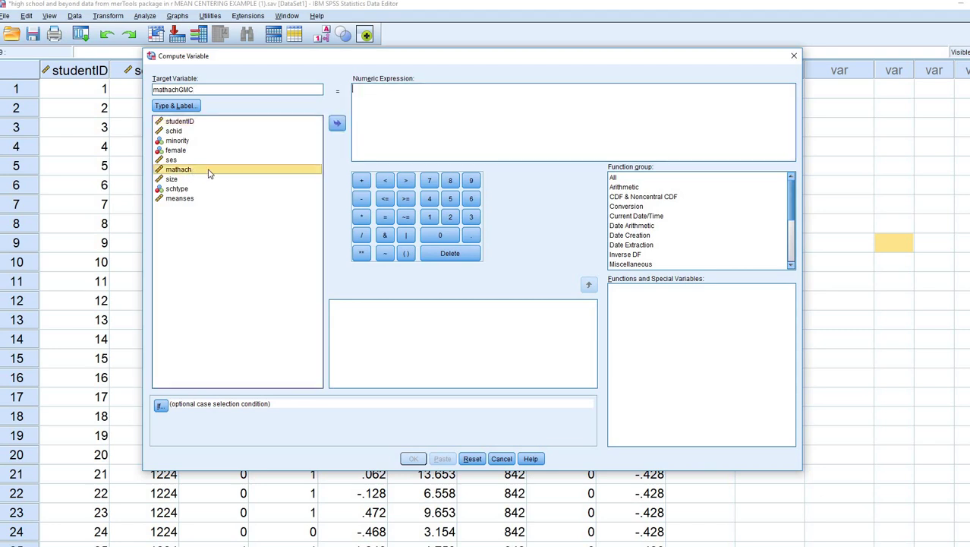
{"action": "left_click", "coordinate": [337, 126]}
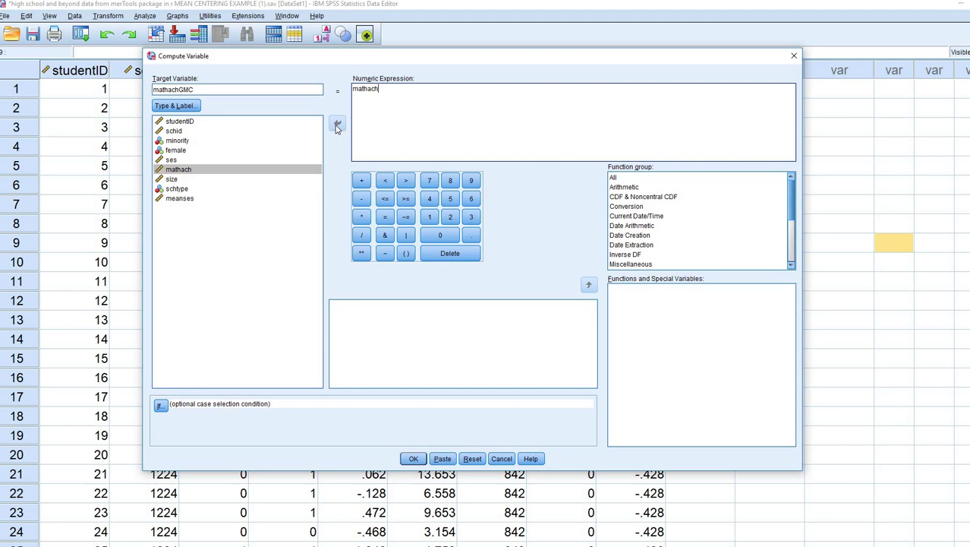
{"action": "type", "text": "-"}
{"action": "key", "text": "ctrl+v"}
{"action": "left_click", "coordinate": [413, 458]}
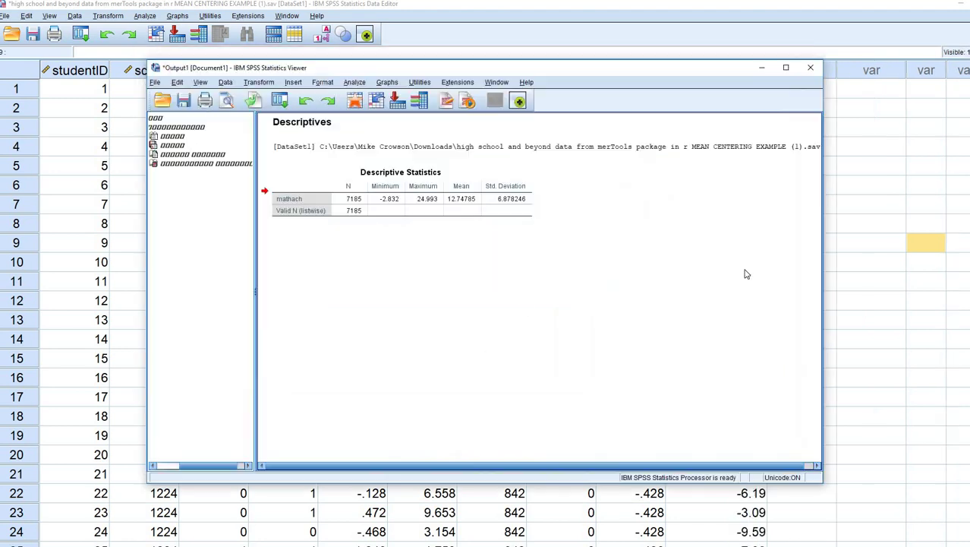
Inspect the mathachGMC column, e.g. -6.87 for mathach 5.876 and 6.96 for 19.708
{"action": "left_click", "coordinate": [877, 266]}
{"action": "left_click", "coordinate": [721, 73]}
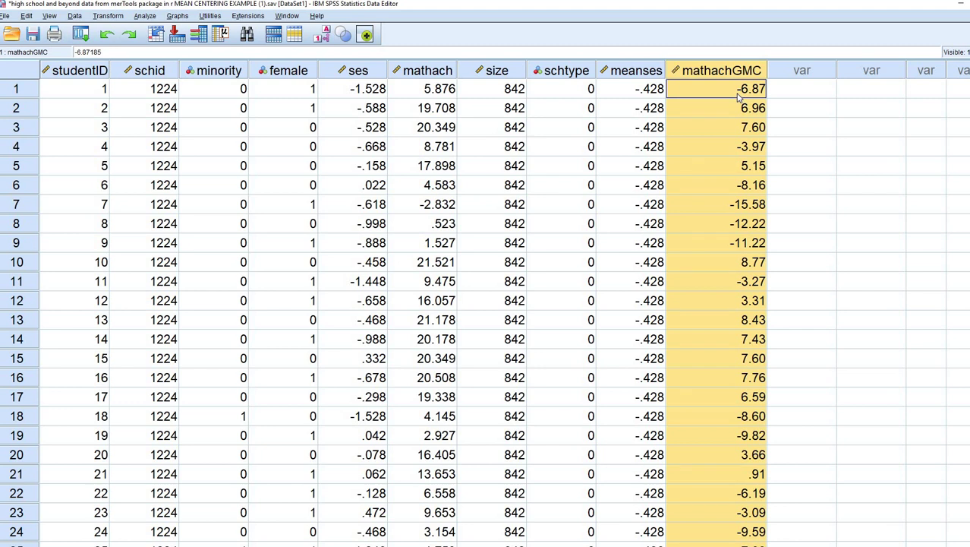
{"action": "left_click", "coordinate": [738, 92]}
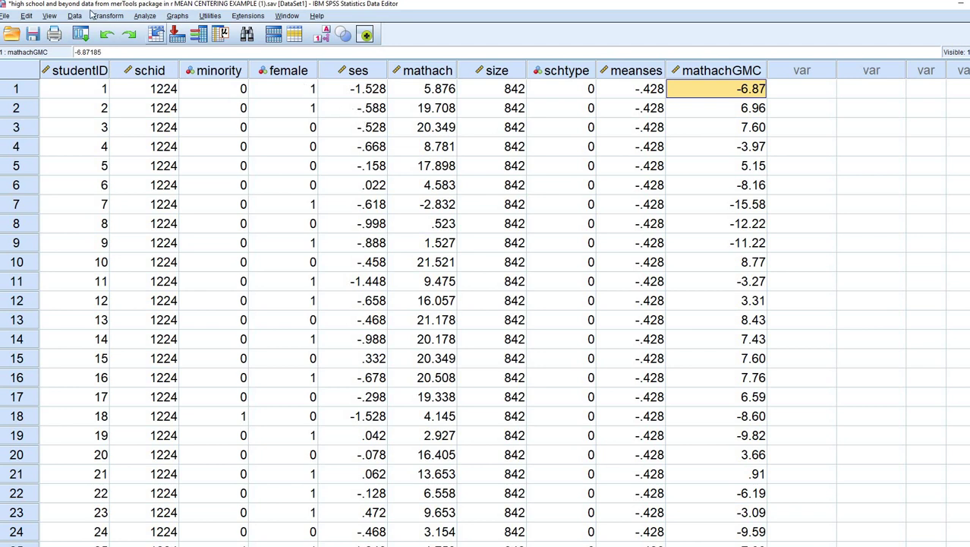
Aggregate with schid as break variable and the mean of mathach, adding mathach_mean to the dataset
{"action": "left_click", "coordinate": [75, 16]}
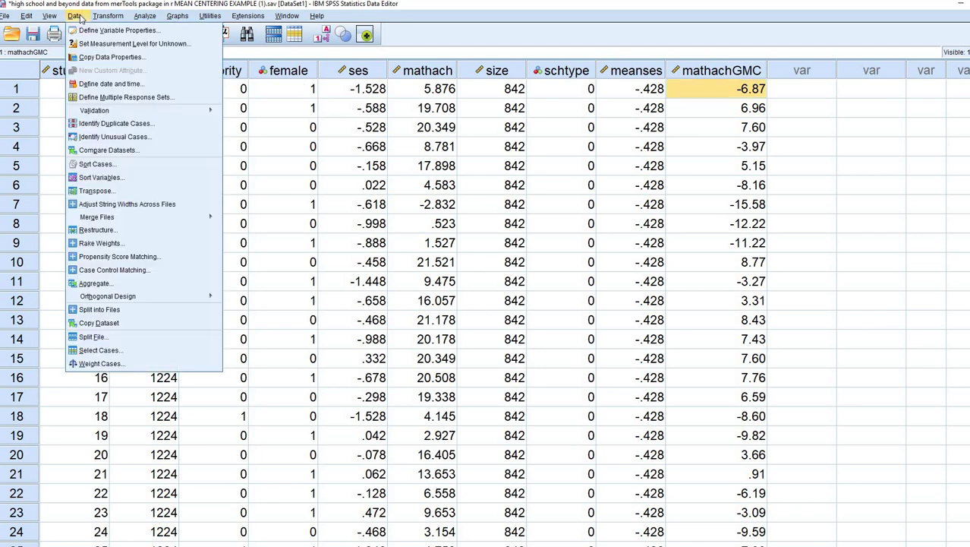
{"action": "left_click", "coordinate": [120, 287]}
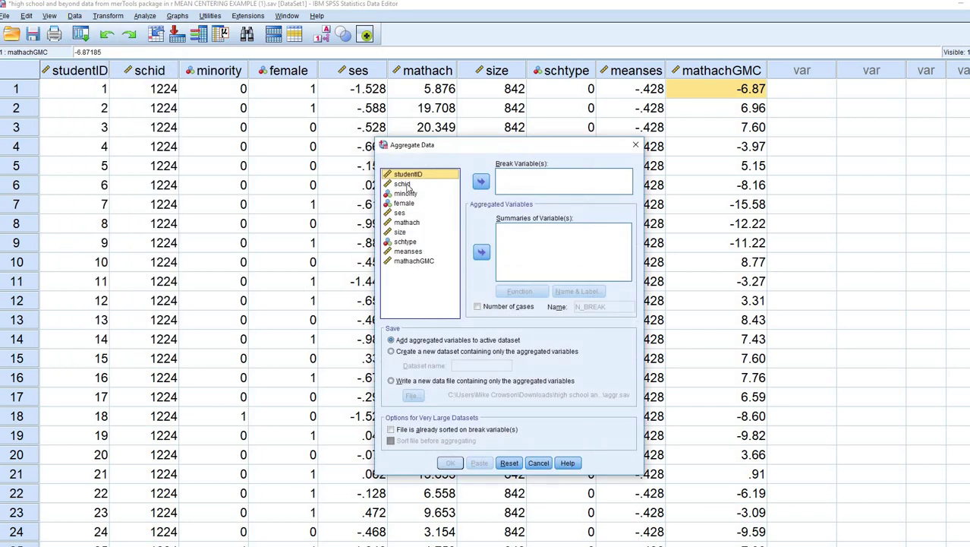
{"action": "left_click", "coordinate": [402, 184]}
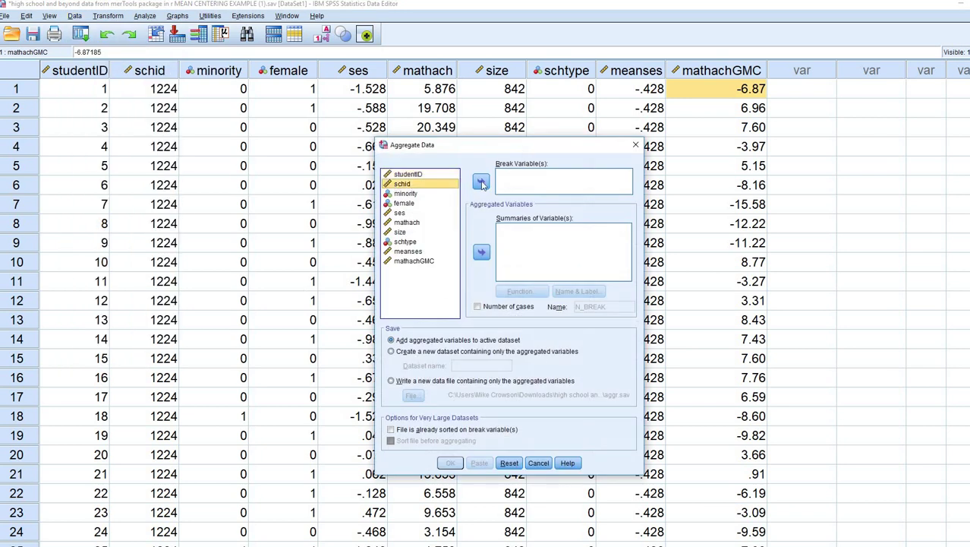
{"action": "left_click", "coordinate": [481, 183]}
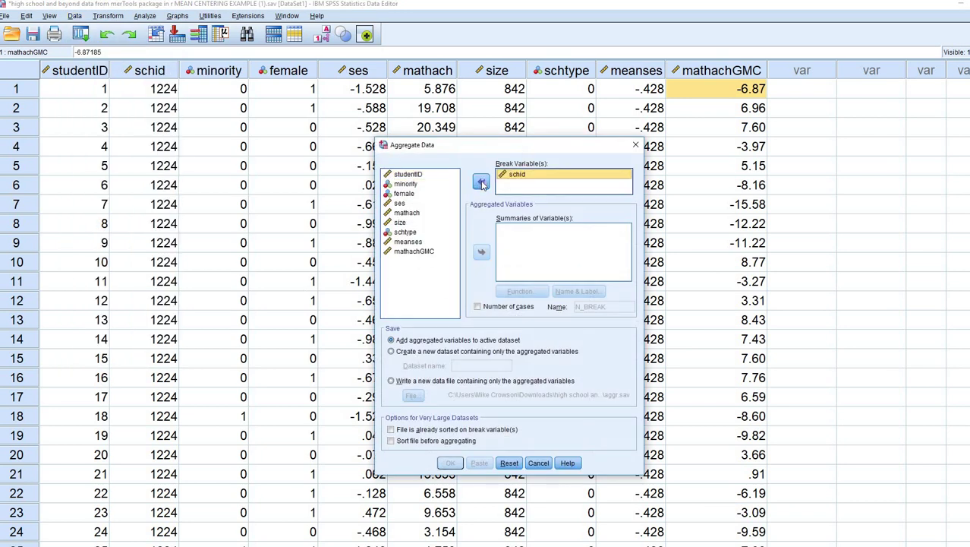
{"action": "left_click", "coordinate": [415, 214]}
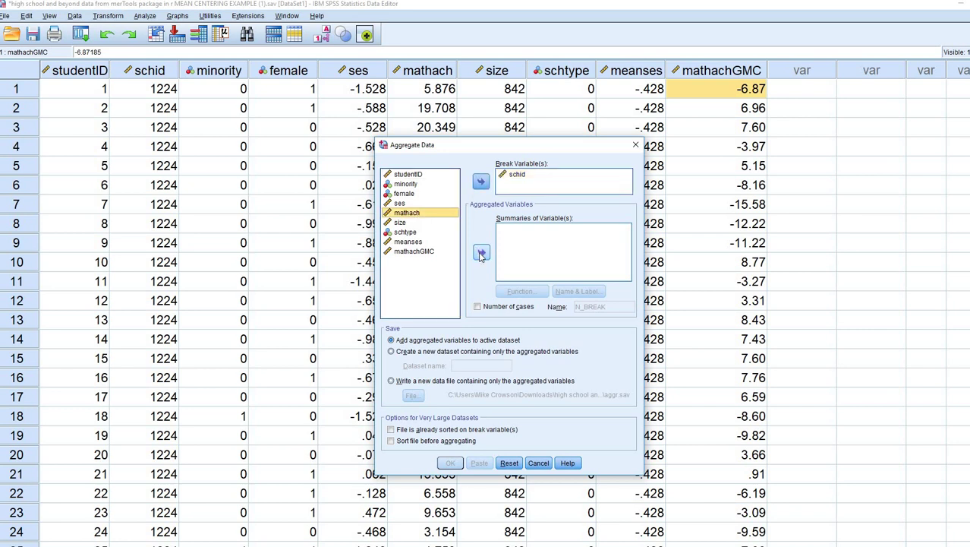
{"action": "left_click", "coordinate": [481, 251]}
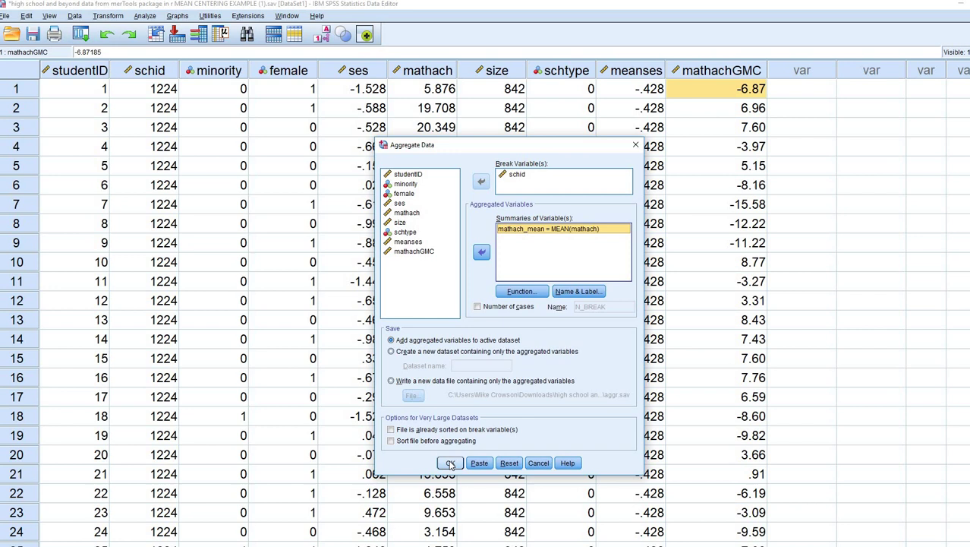
{"action": "left_click", "coordinate": [449, 464]}
{"action": "left_click", "coordinate": [857, 89]}
{"action": "left_click", "coordinate": [858, 76]}
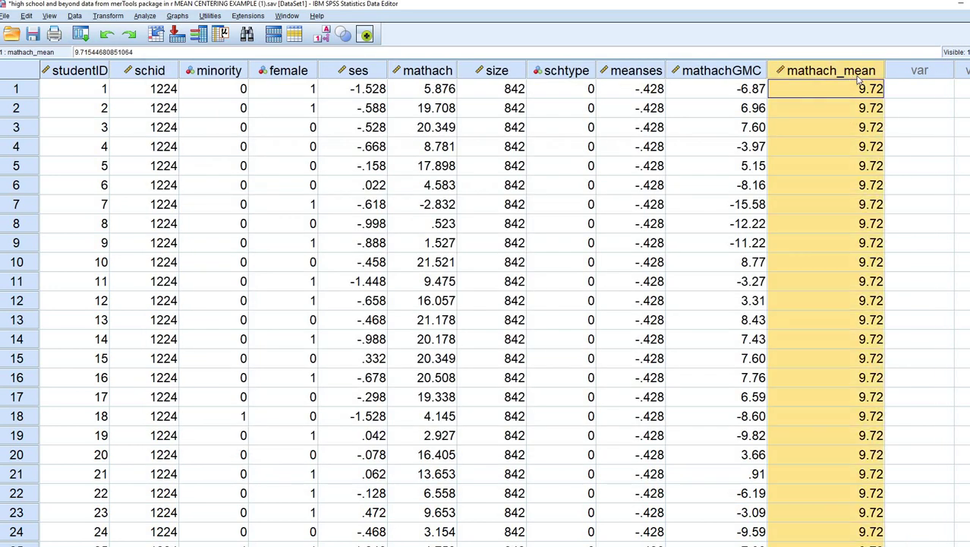
{"action": "left_click_drag", "start_coordinate": [858, 97], "coordinate": [857, 226]}
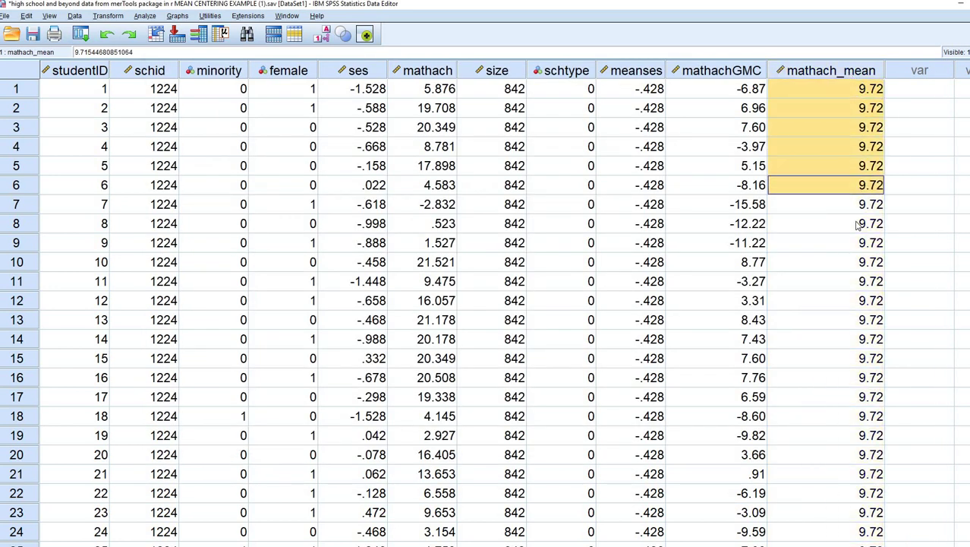
{"action": "left_click", "coordinate": [836, 113]}
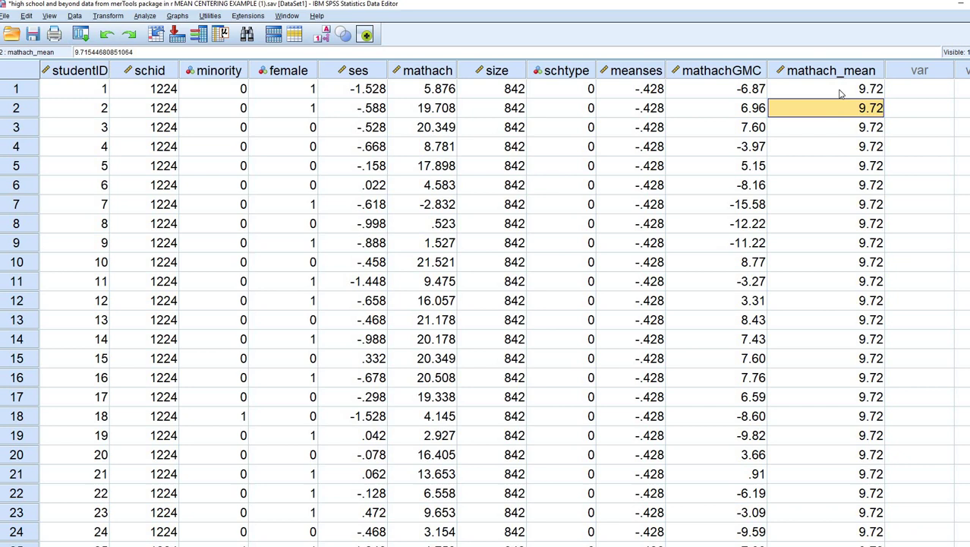
{"action": "left_click_drag", "start_coordinate": [841, 95], "coordinate": [840, 435]}
{"action": "left_click_drag", "start_coordinate": [840, 500], "coordinate": [858, 410]}
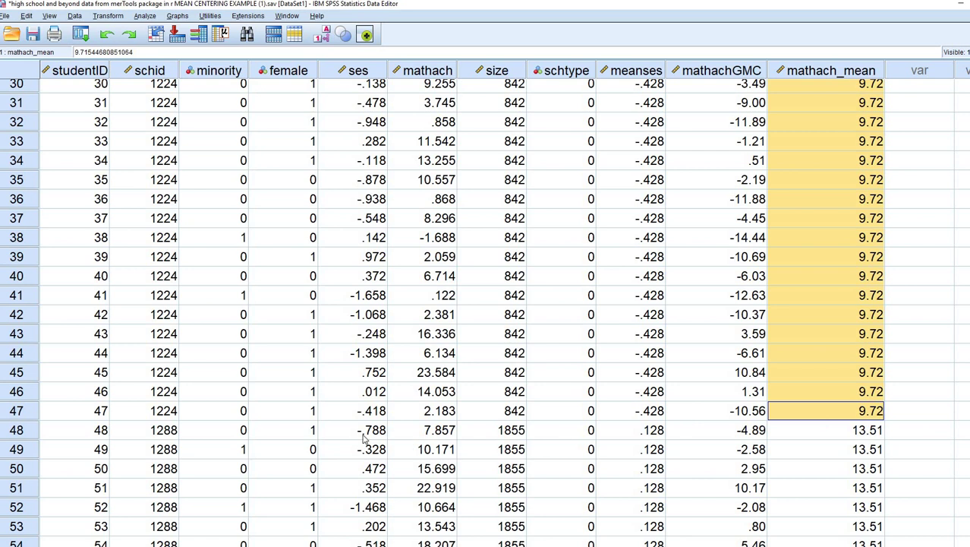
{"action": "left_click", "coordinate": [167, 431]}
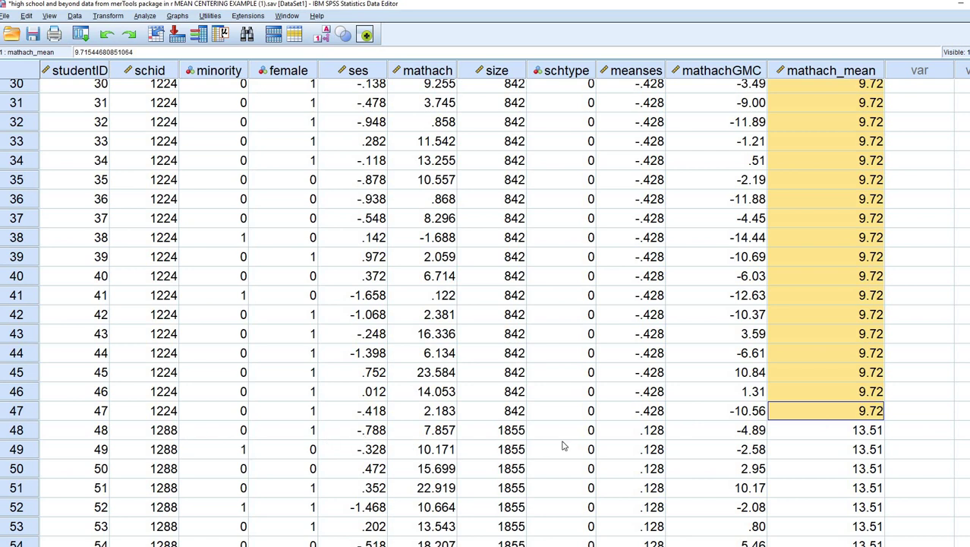
{"action": "left_click", "coordinate": [838, 433]}
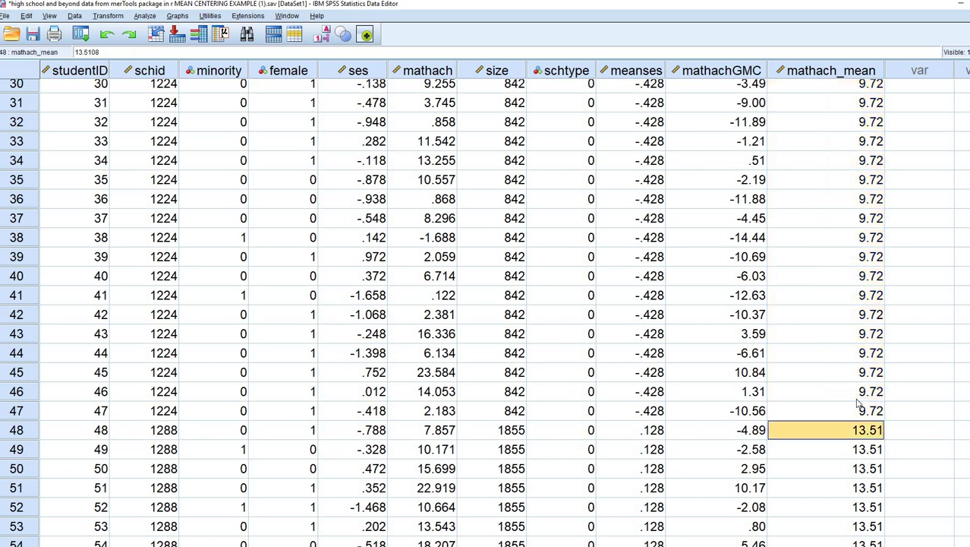
{"action": "scroll", "coordinate": [889, 281], "scroll_direction": "up", "scroll_amount": 10}
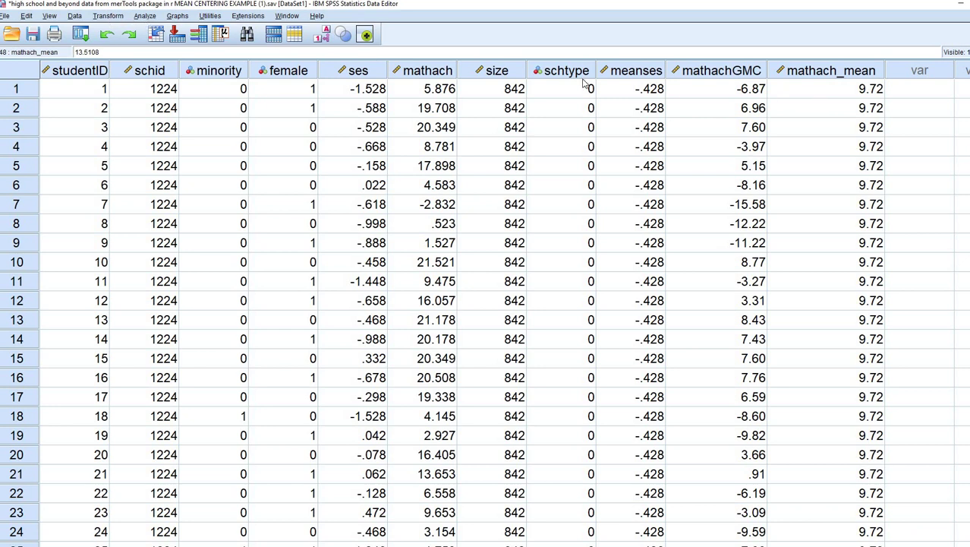
{"action": "left_click", "coordinate": [427, 70]}
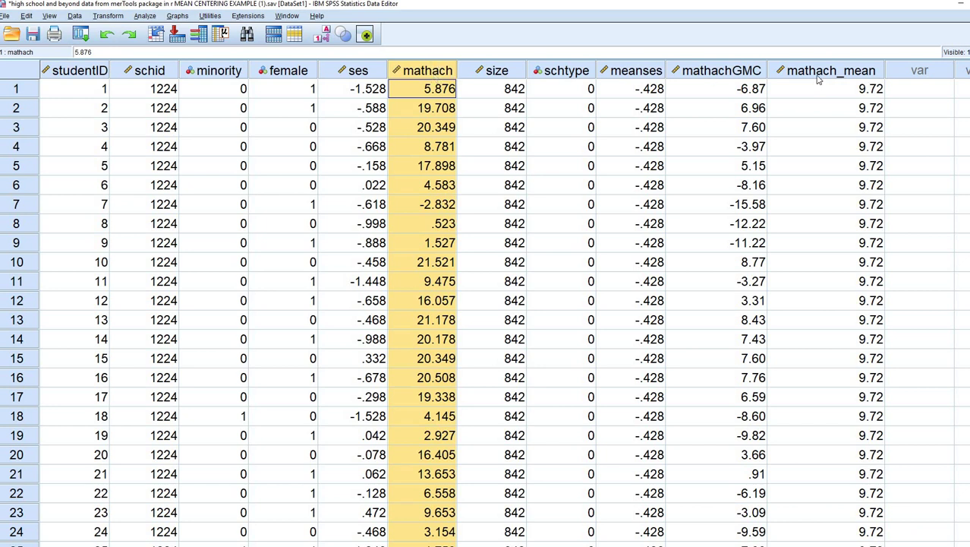
{"action": "left_click", "coordinate": [871, 90]}
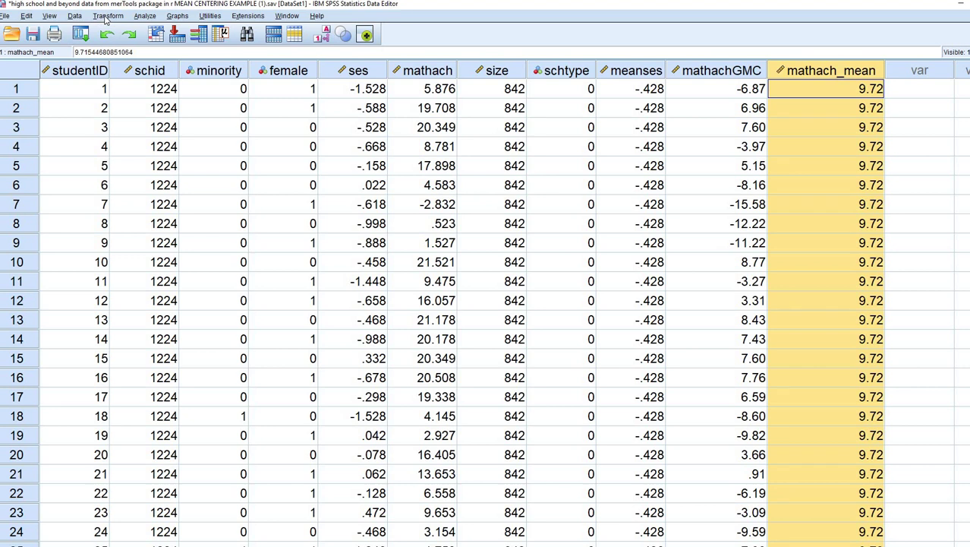
Reset Compute Variable and compute mathachCWC as mathach - mathach_mean
{"action": "left_click", "coordinate": [107, 17]}
{"action": "left_click", "coordinate": [122, 30]}
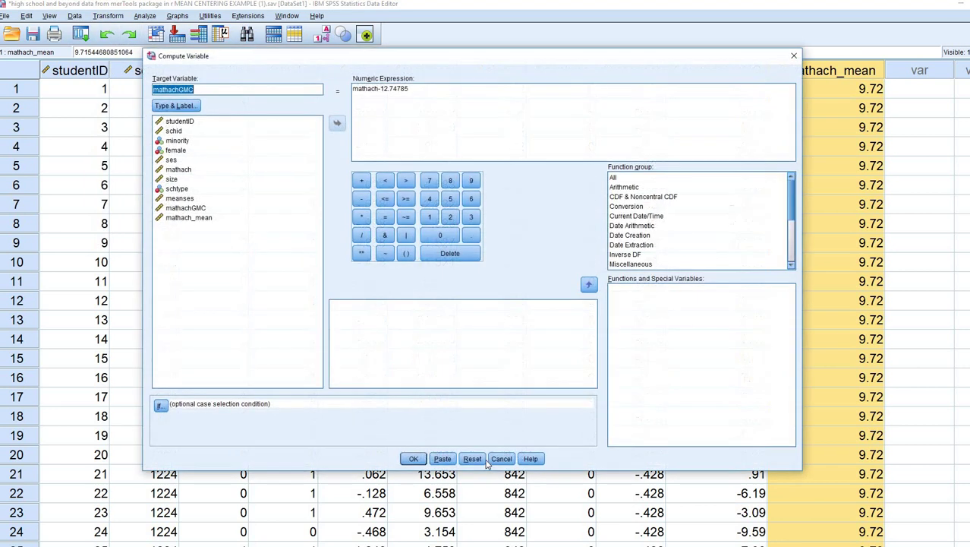
{"action": "left_click", "coordinate": [473, 459]}
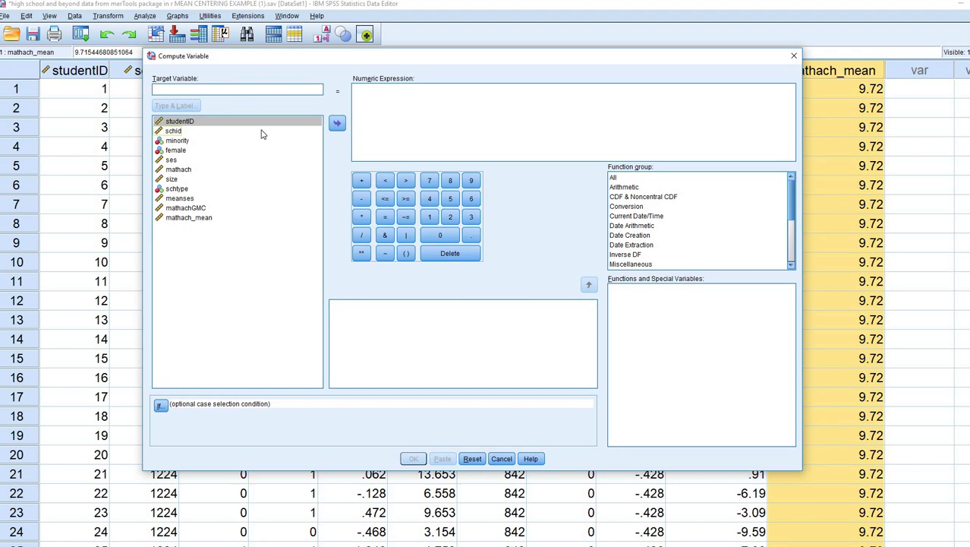
{"action": "type", "text": "mathachCWC"}
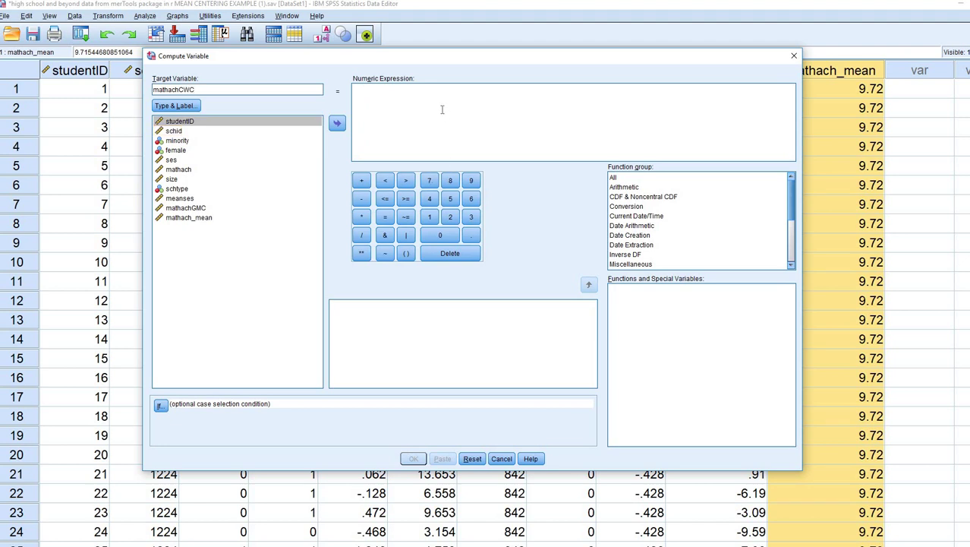
{"action": "left_click", "coordinate": [442, 109]}
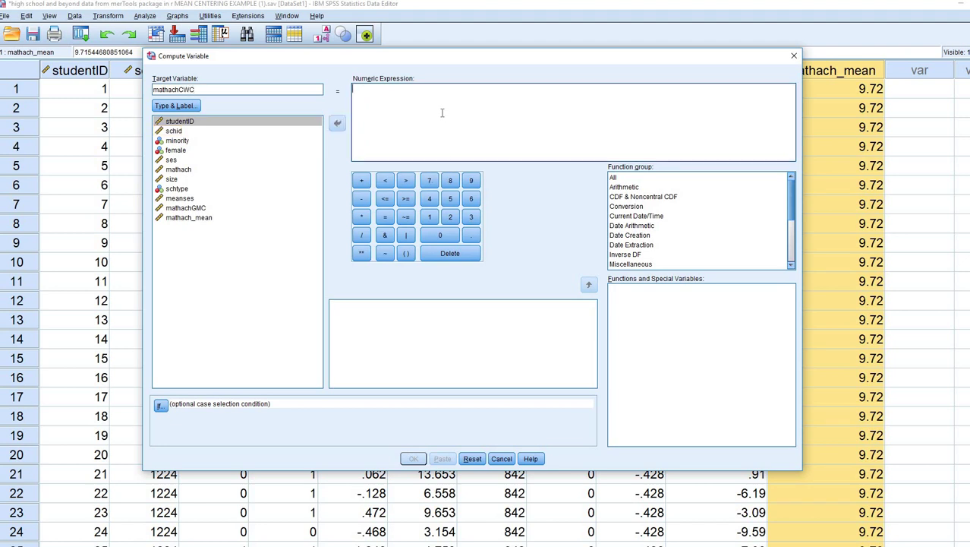
{"action": "left_click", "coordinate": [181, 169]}
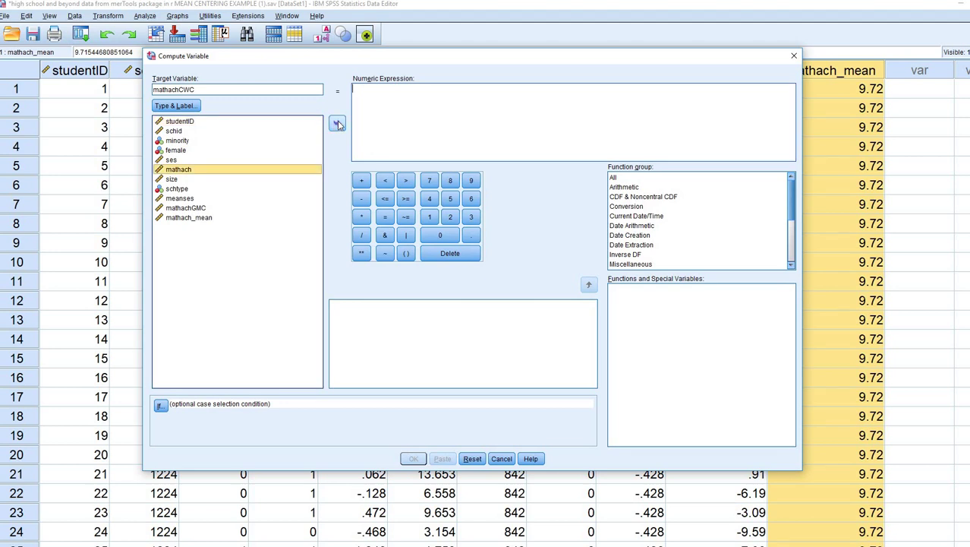
{"action": "left_click", "coordinate": [361, 198]}
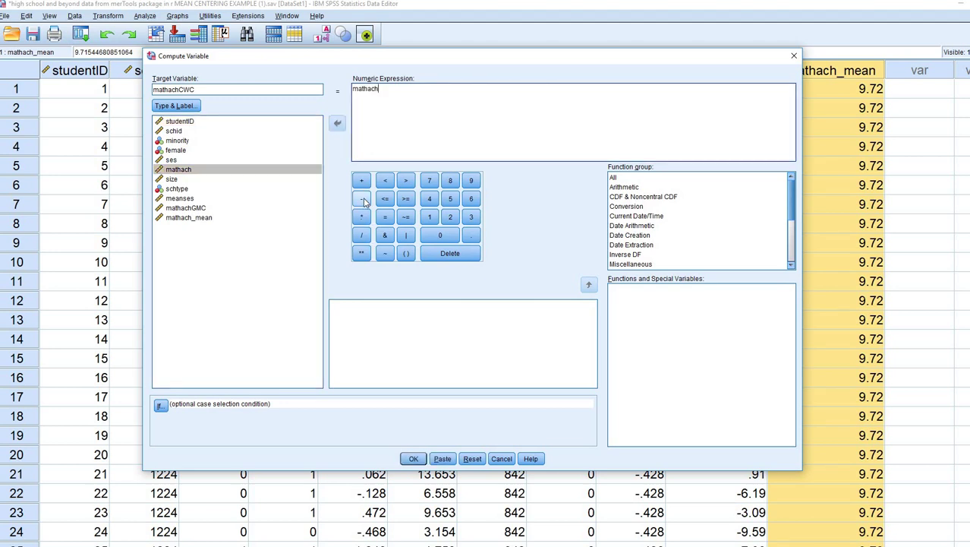
{"action": "left_click", "coordinate": [196, 220]}
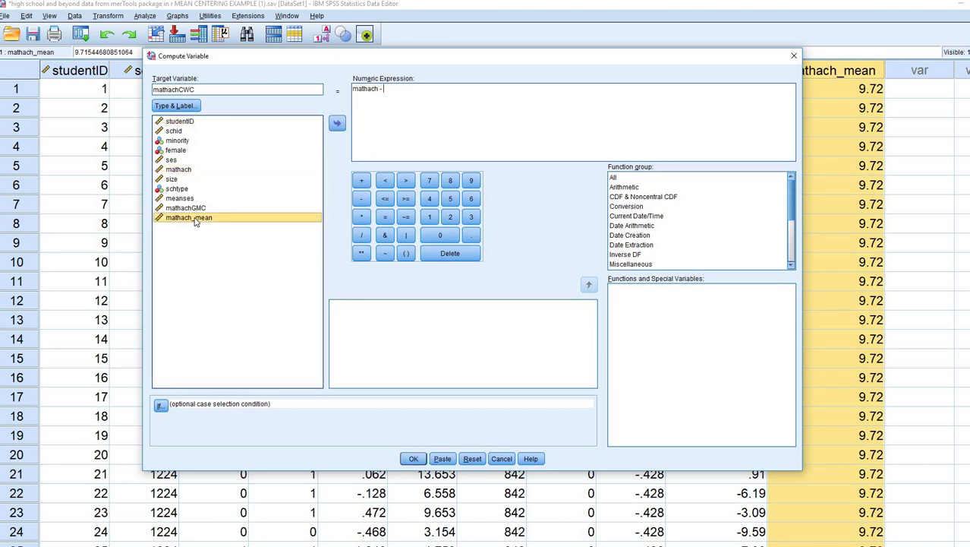
{"action": "left_click", "coordinate": [337, 123]}
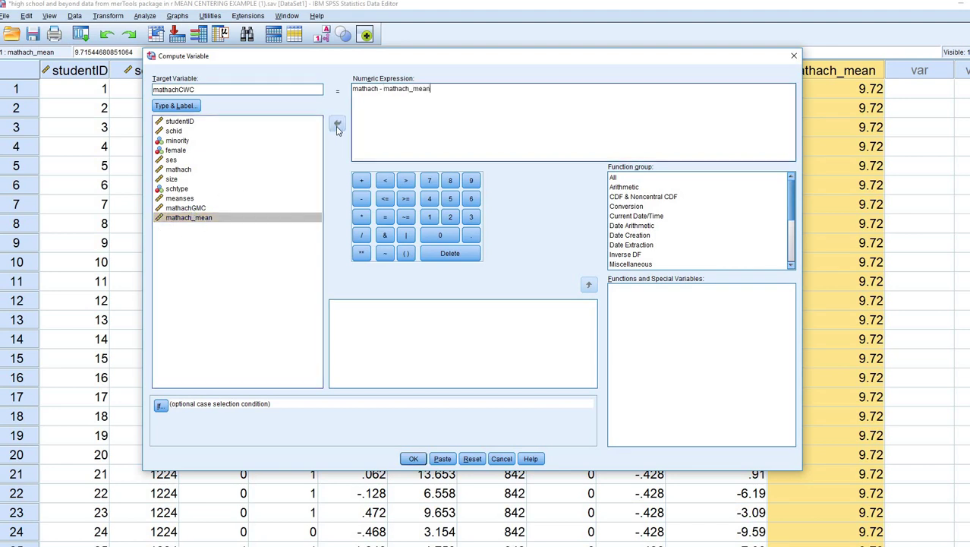
{"action": "left_click", "coordinate": [413, 459]}
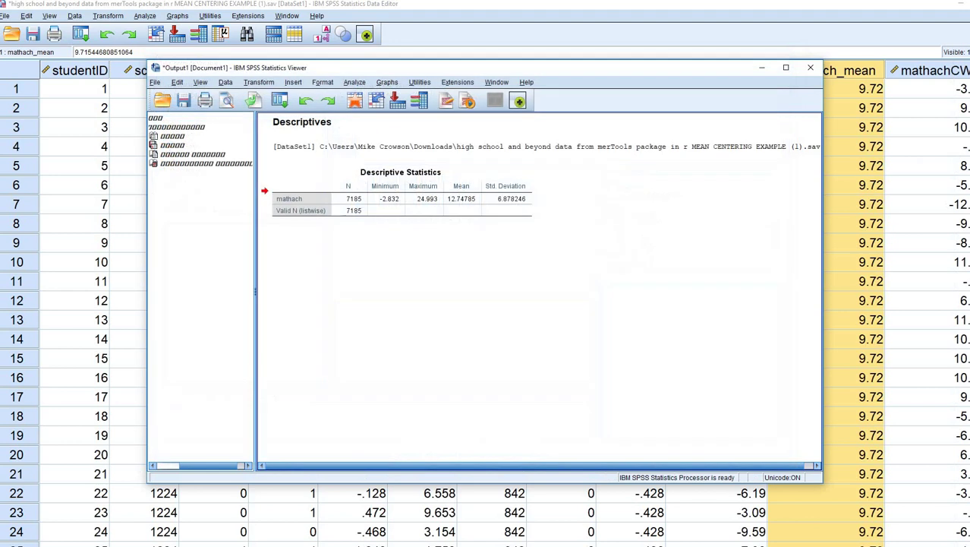
Inspect the mathachCWC column: -3.84 for mathach 5.876 and 9.99 for 19.708
{"action": "left_click", "coordinate": [761, 68]}
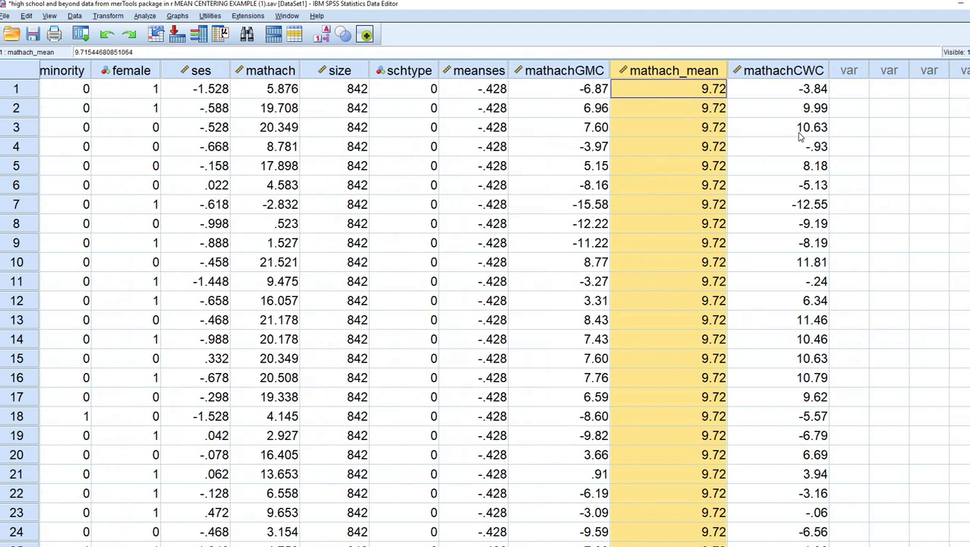
{"action": "left_click", "coordinate": [778, 70]}
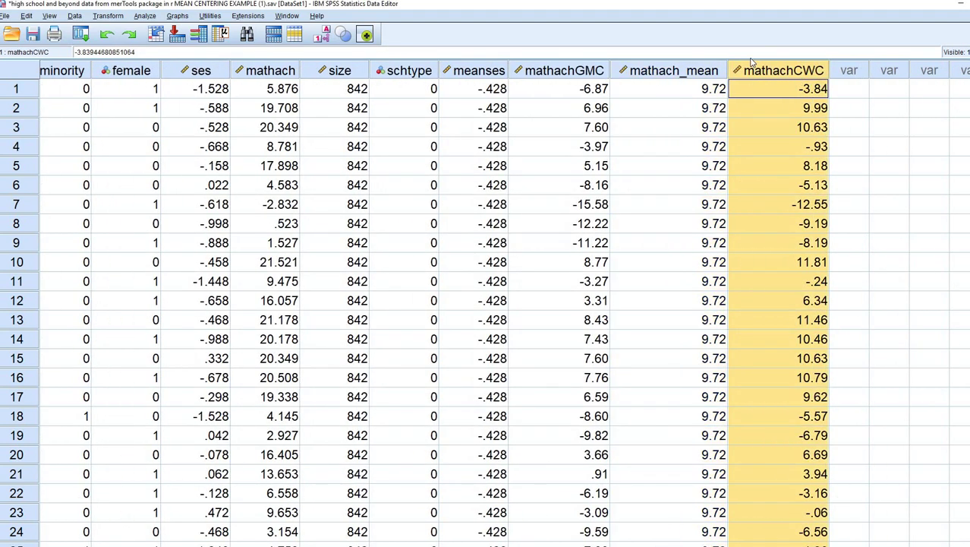